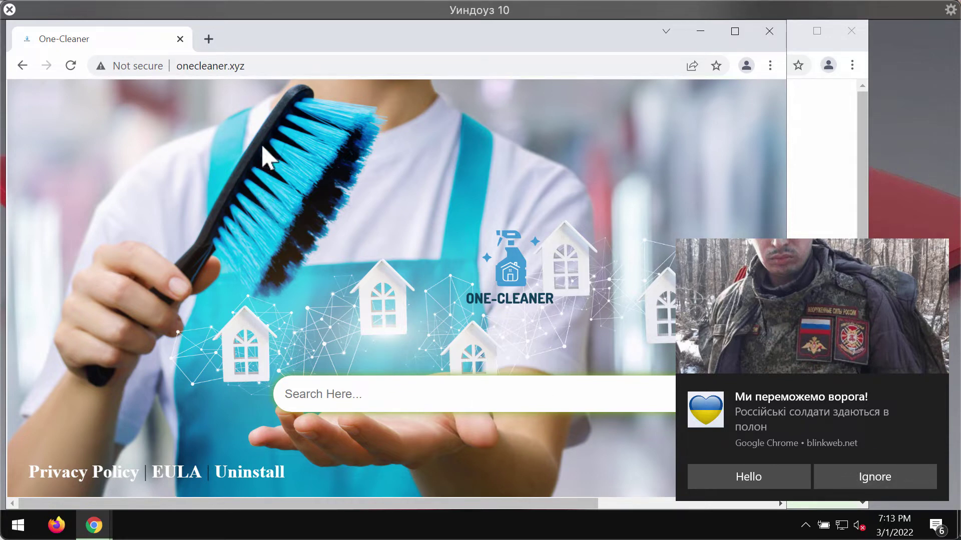
pyautogui.click(260, 70)
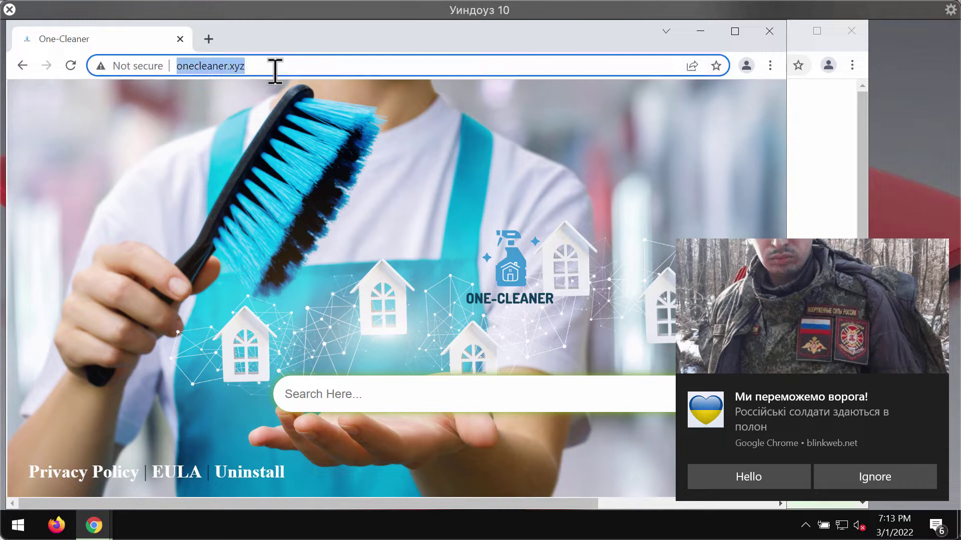
pyautogui.click(274, 70)
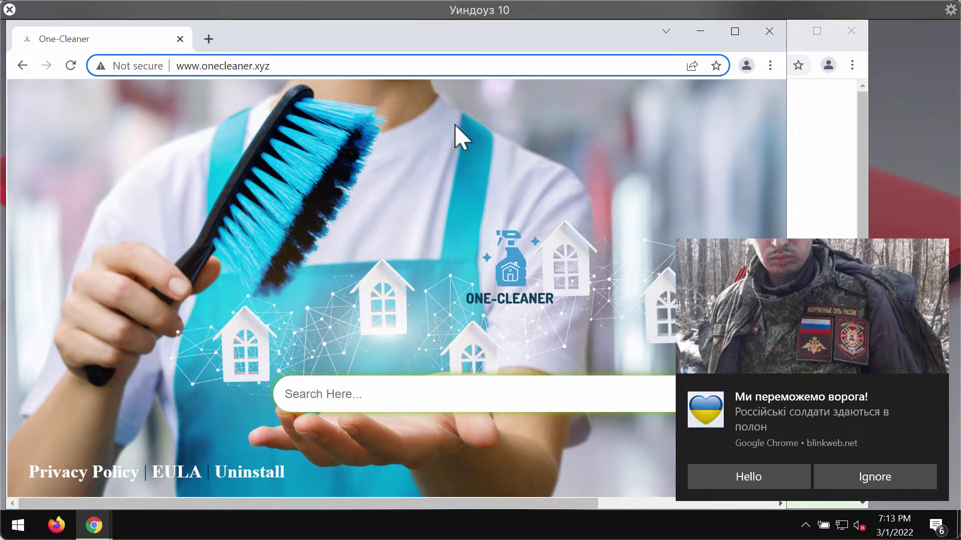
pyautogui.hscroll(5, 458, 123)
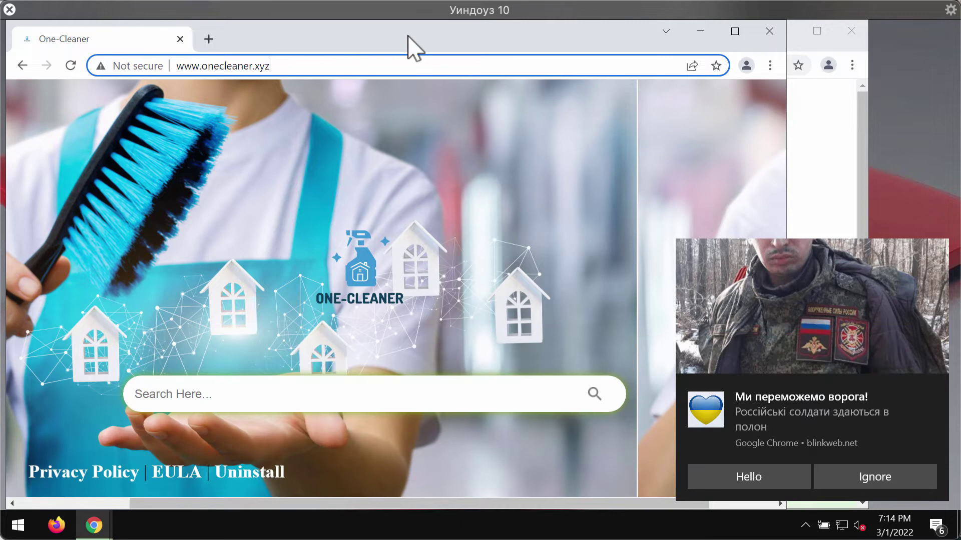
pyautogui.moveTo(408, 36); pyautogui.dragTo(413, 36)
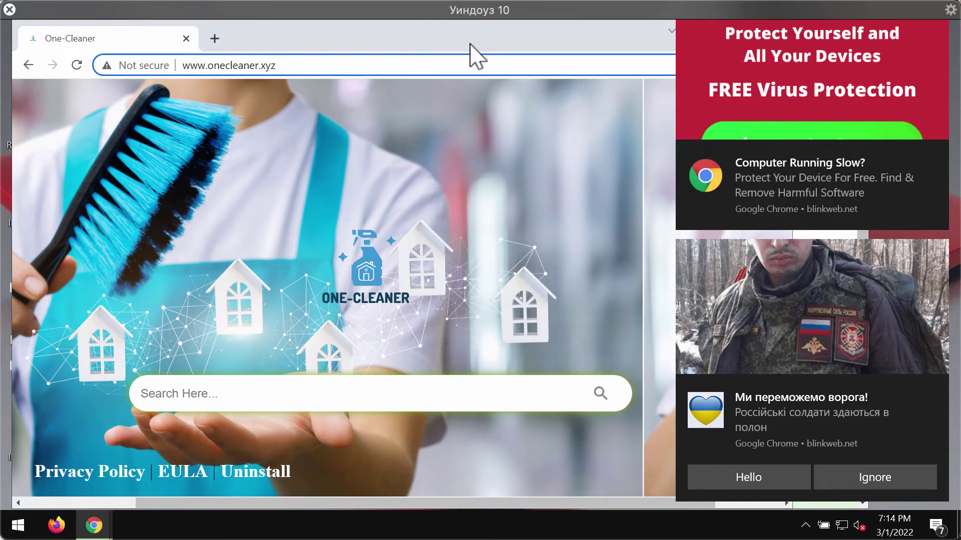
pyautogui.moveTo(488, 32); pyautogui.dragTo(372, 50)
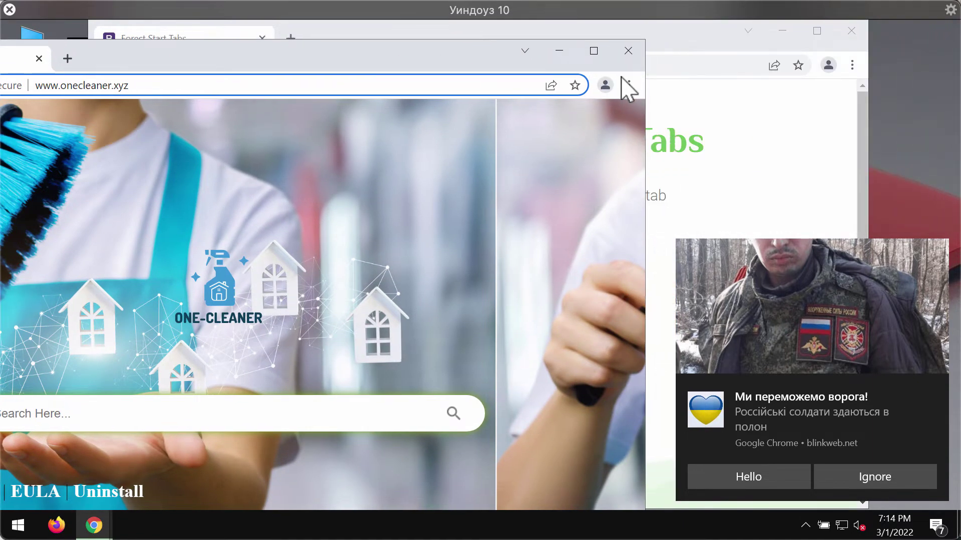
# Open Chrome's Extensions page via More tools and reposition the window to the right.
pyautogui.click(626, 84)
pyautogui.moveTo(485, 297)
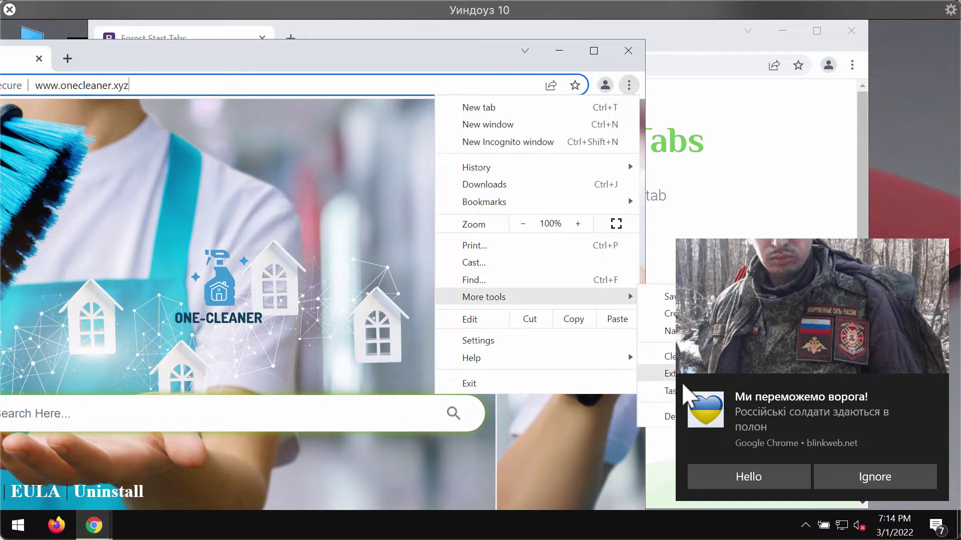
pyautogui.click(668, 374)
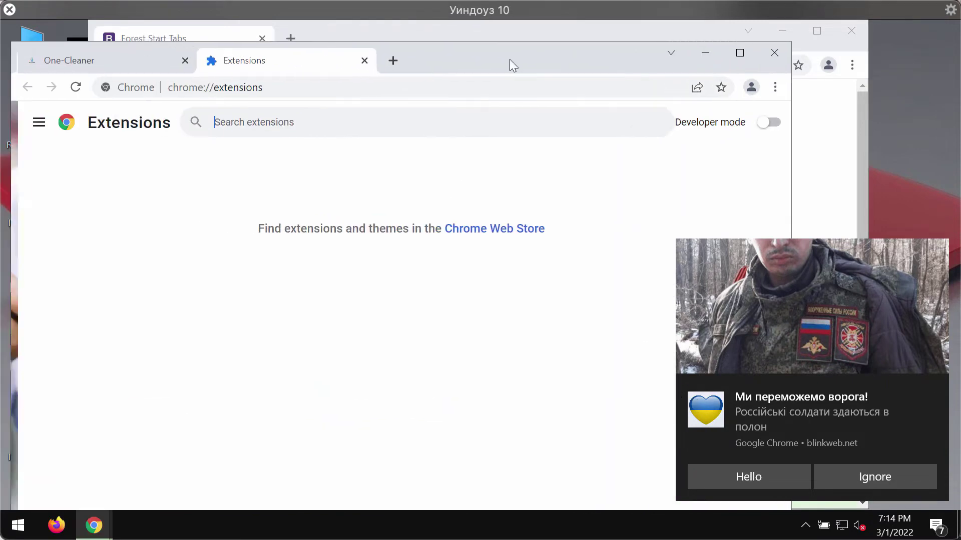
pyautogui.moveTo(367, 73); pyautogui.dragTo(582, 76)
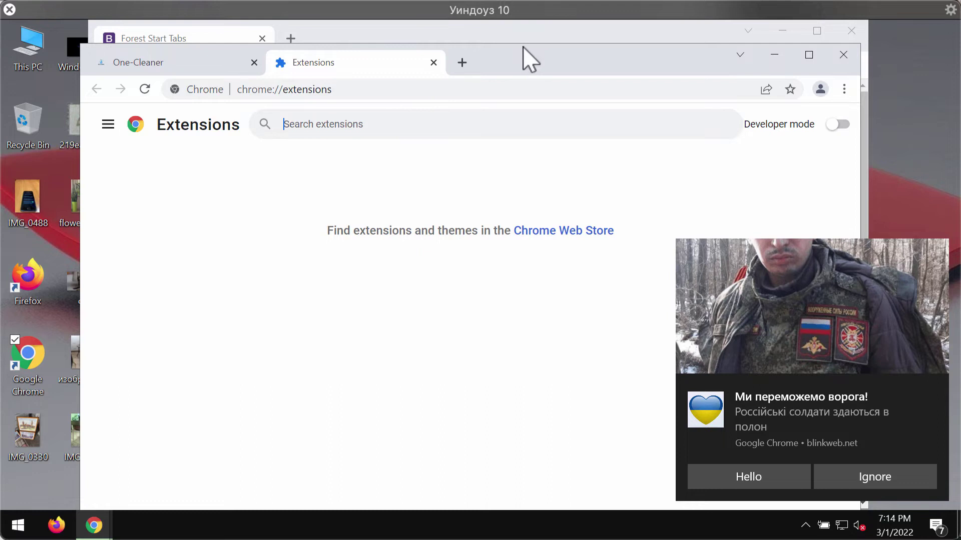
pyautogui.moveTo(522, 55); pyautogui.dragTo(525, 50)
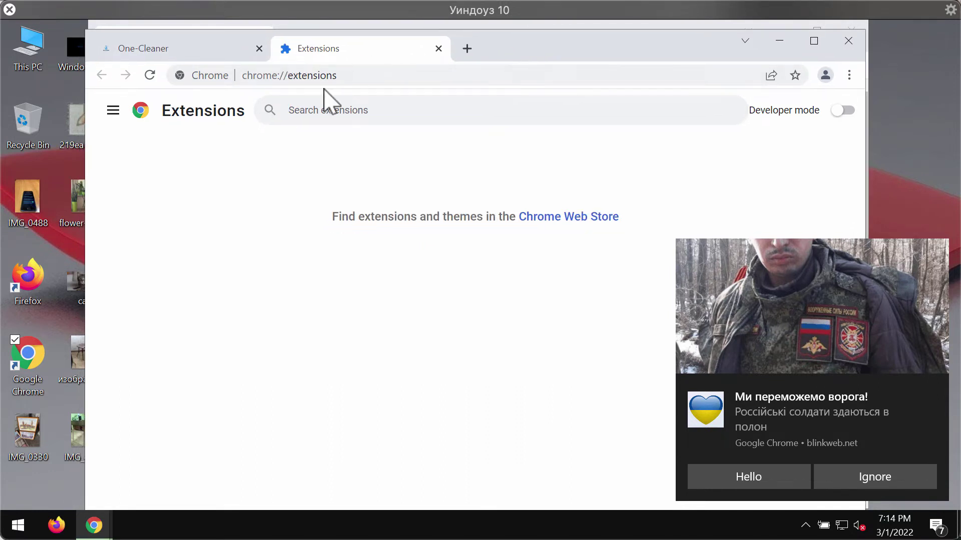
# Navigate Chrome to combocleaner.com from the address bar.
pyautogui.click(421, 79)
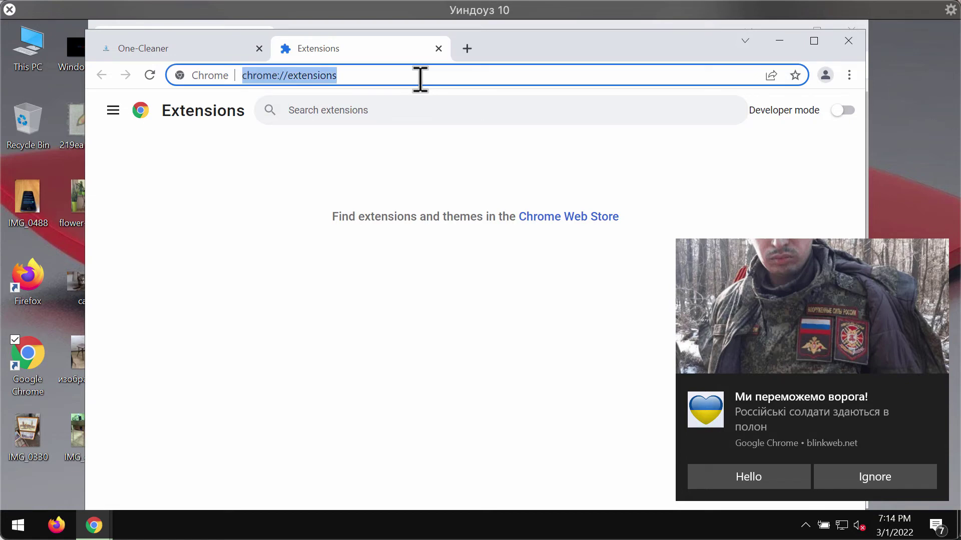
pyautogui.write('combocleaner.com')
pyautogui.press('Return')
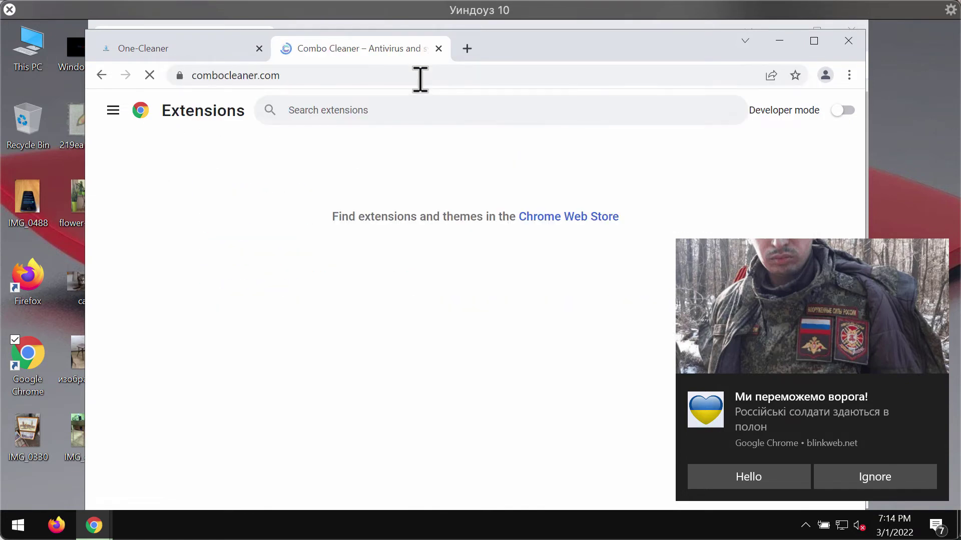
# Close the One-Cleaner tab and nudge the browser window up and left.
pyautogui.click(259, 48)
pyautogui.moveTo(354, 39); pyautogui.dragTo(339, 34)
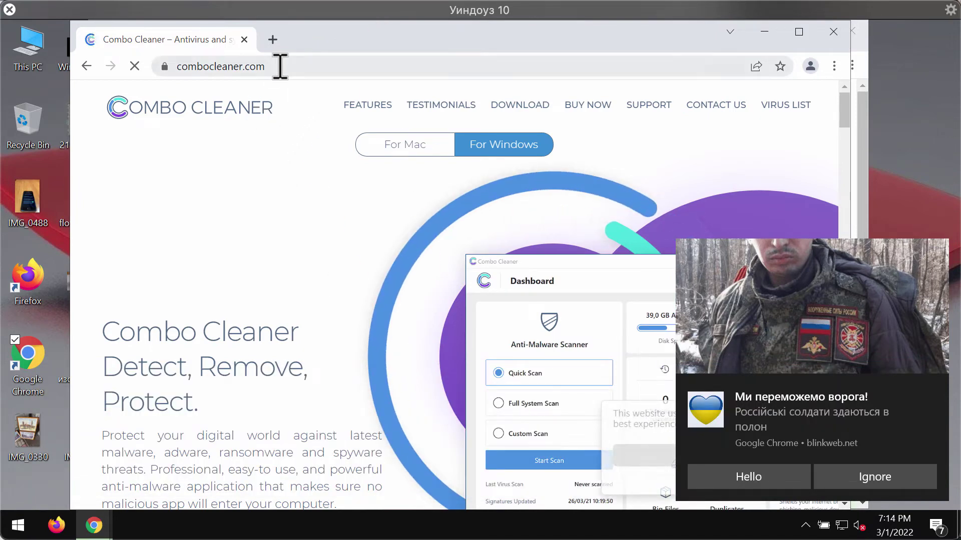
pyautogui.click(155, 66)
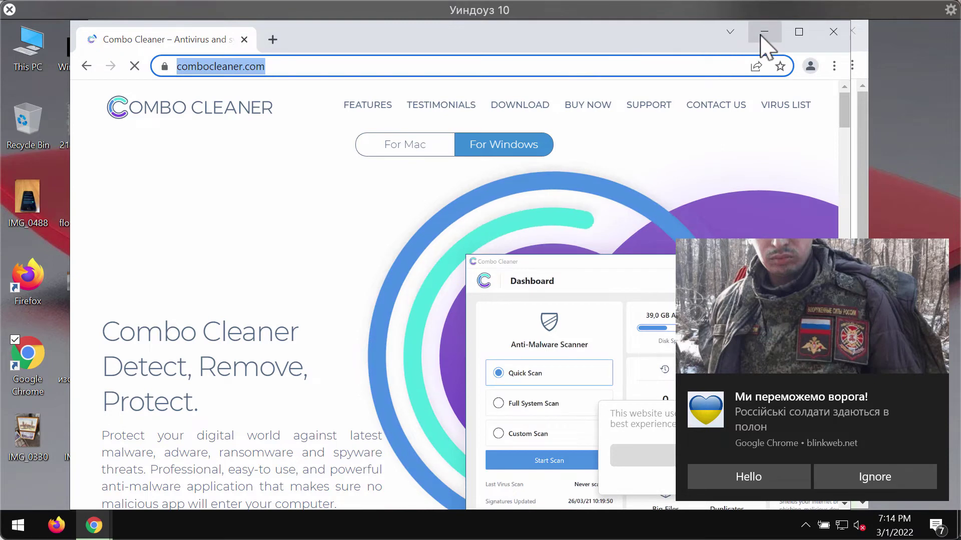
# Minimize Chrome, launch Combo Cleaner from its desktop icon, and move its window left.
pyautogui.click(777, 36)
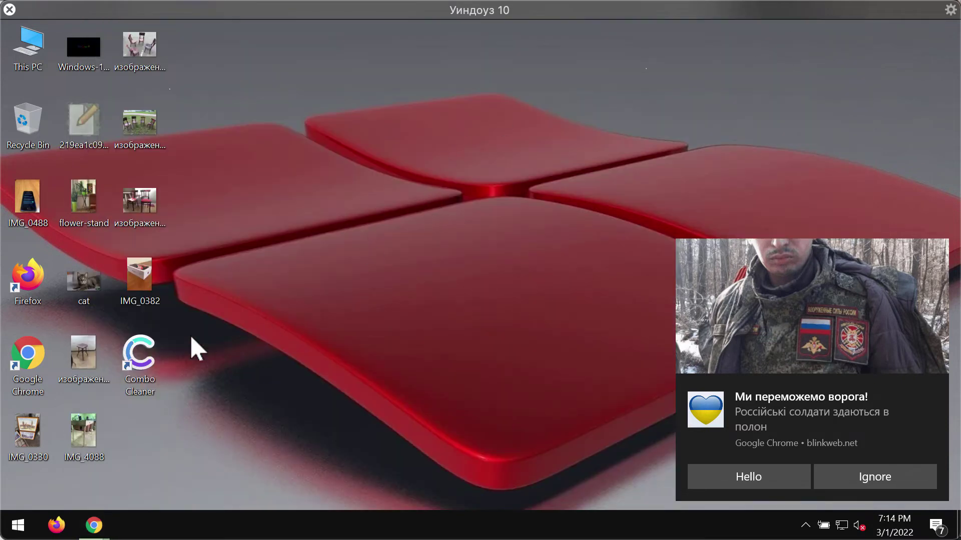
pyautogui.doubleClick(140, 350)
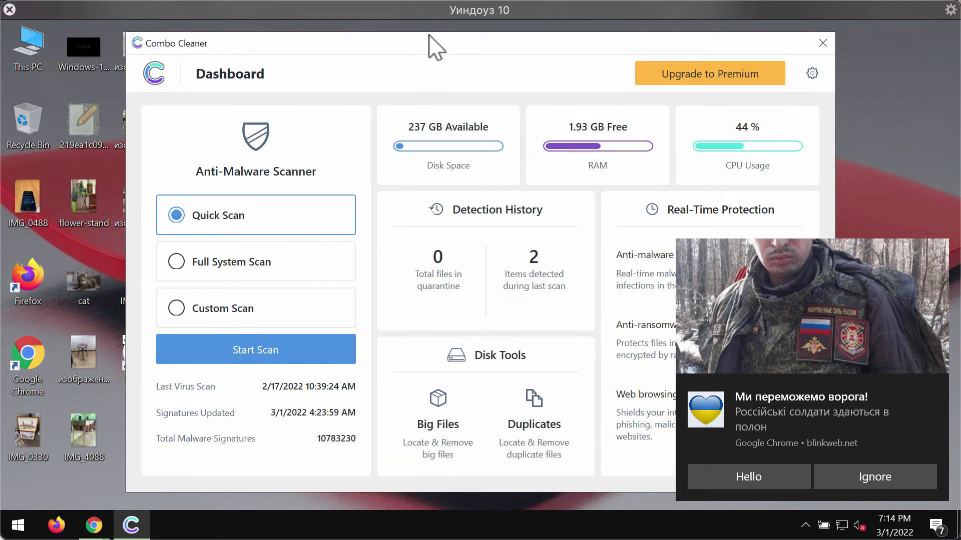
pyautogui.moveTo(428, 35); pyautogui.dragTo(351, 37)
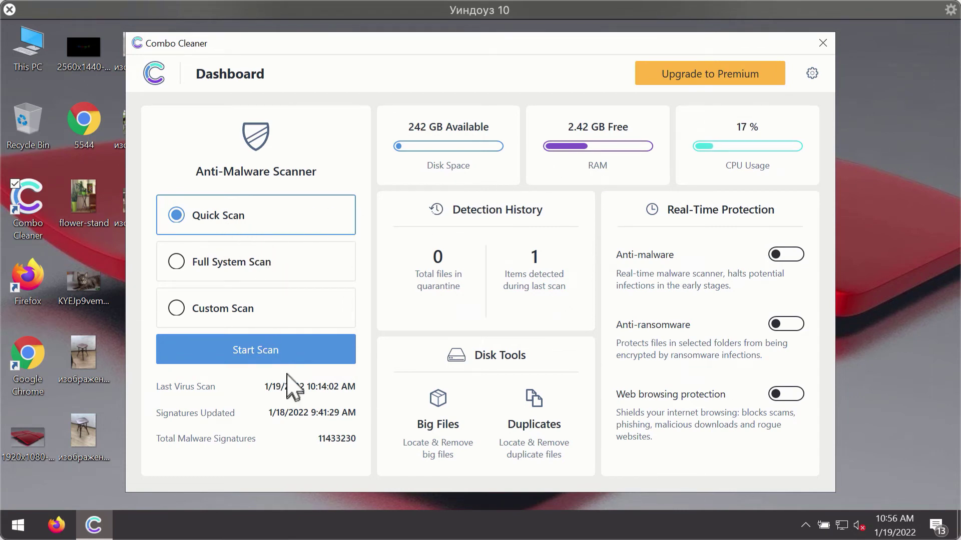
# Start a Quick Scan from the Combo Cleaner Dashboard.
pyautogui.click(289, 356)
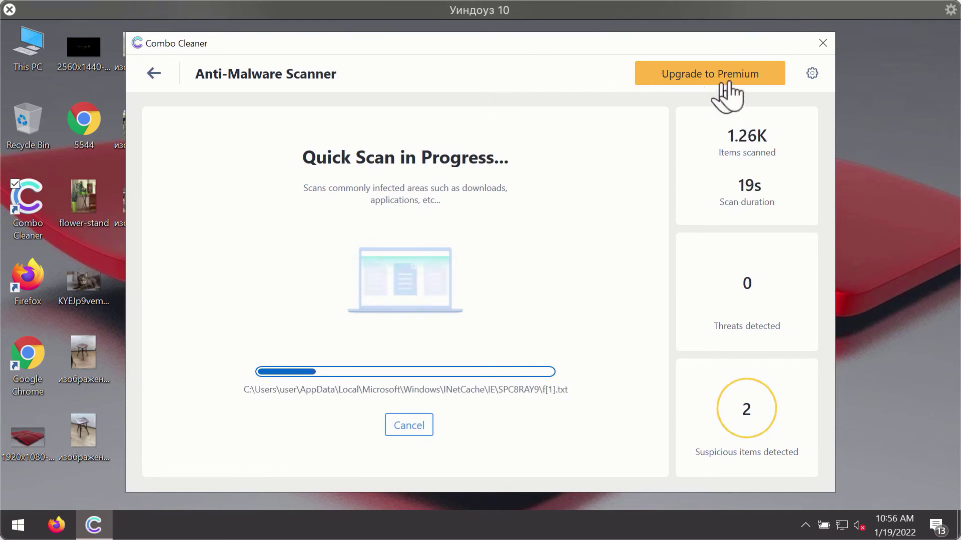
# Open Combo Cleaner Settings and switch to the Anti-Ransomware section.
pyautogui.click(813, 75)
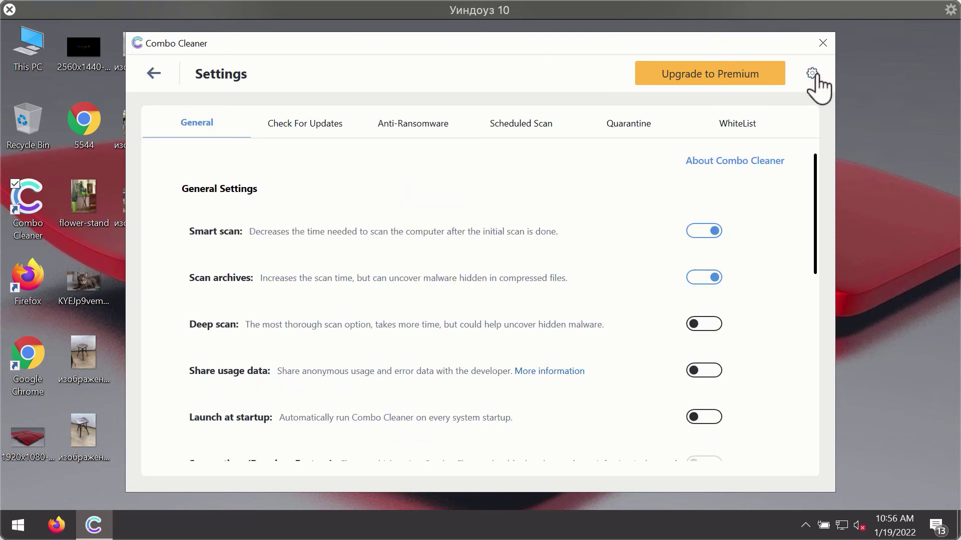
pyautogui.click(404, 131)
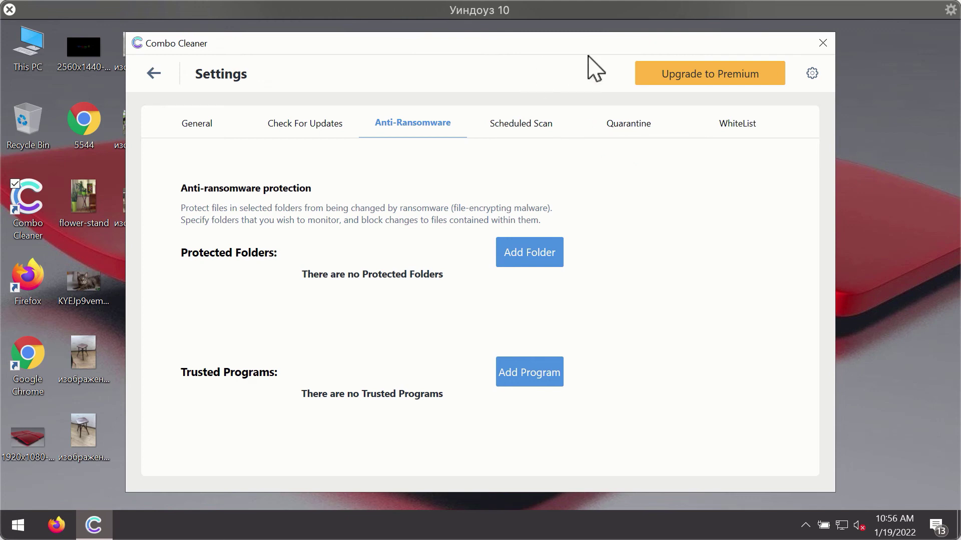
# Return to the running quick scan, cancel it, and confirm with Yes.
pyautogui.click(153, 74)
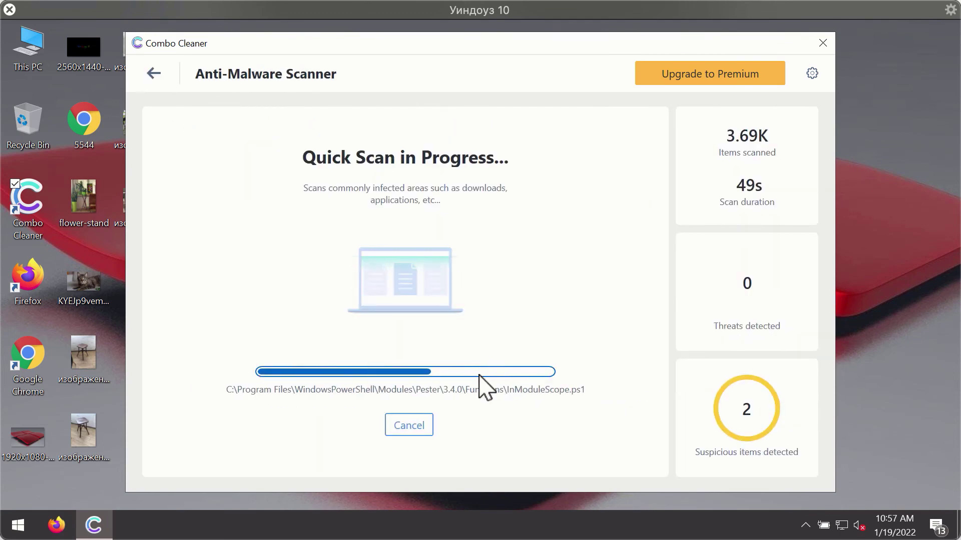
pyautogui.click(420, 427)
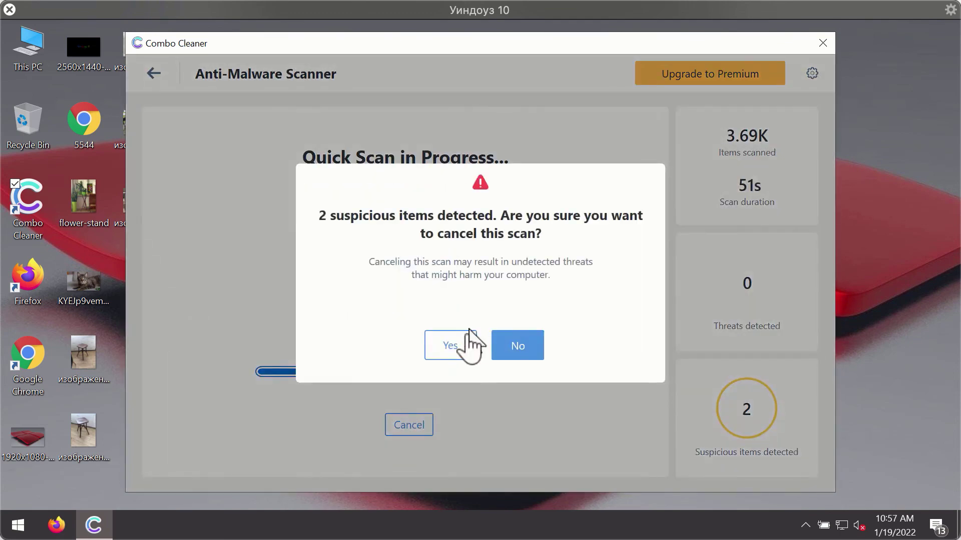
pyautogui.click(461, 346)
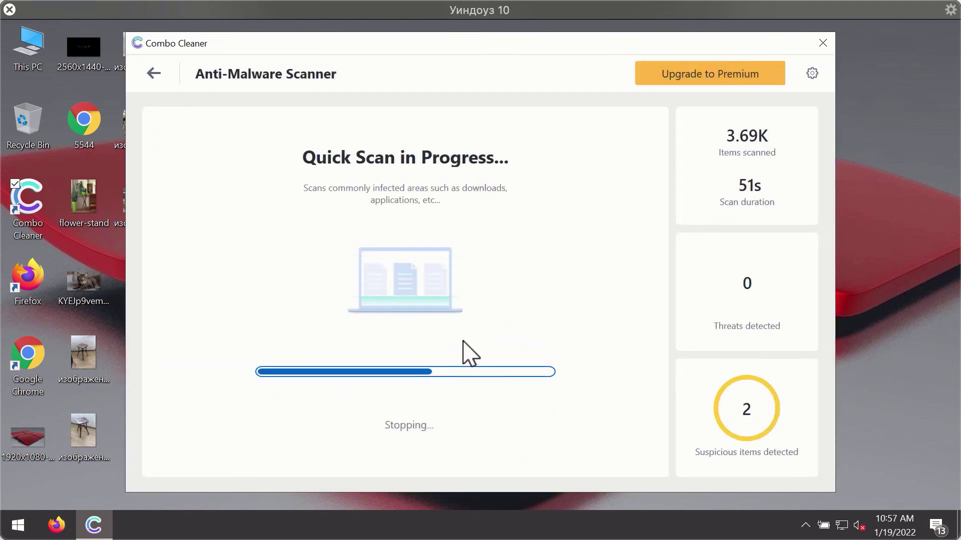